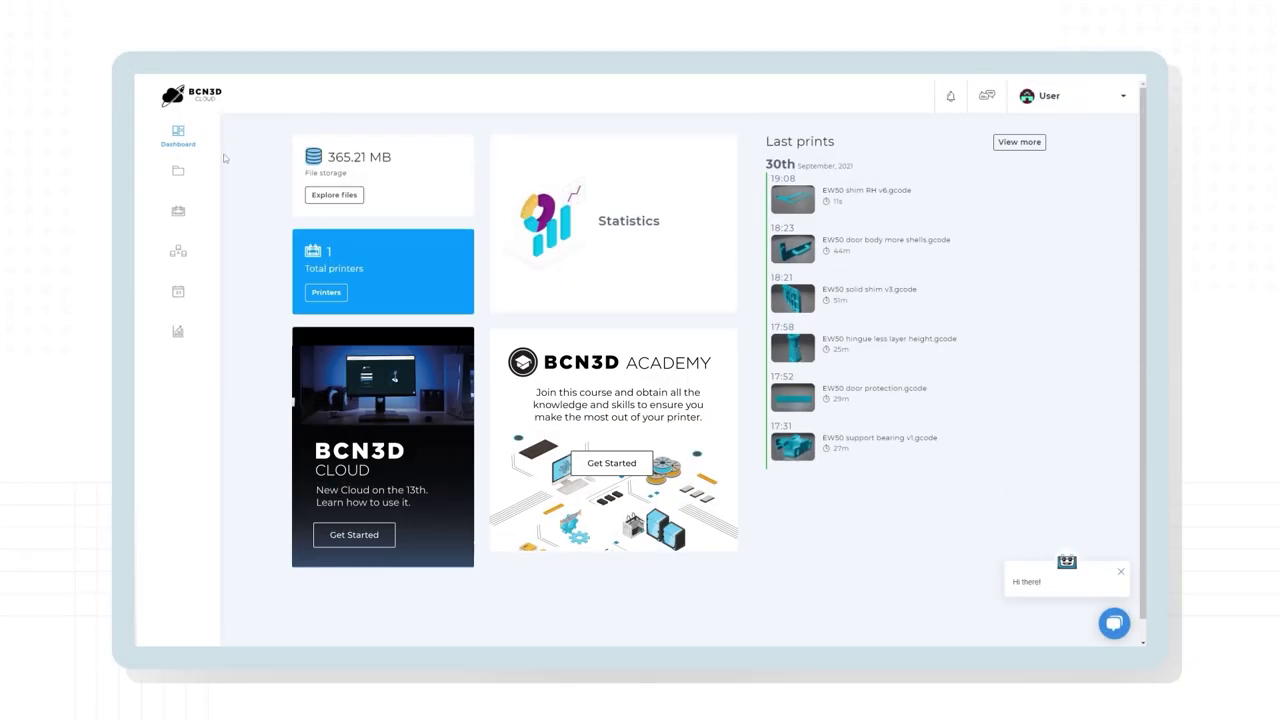
click(177, 172)
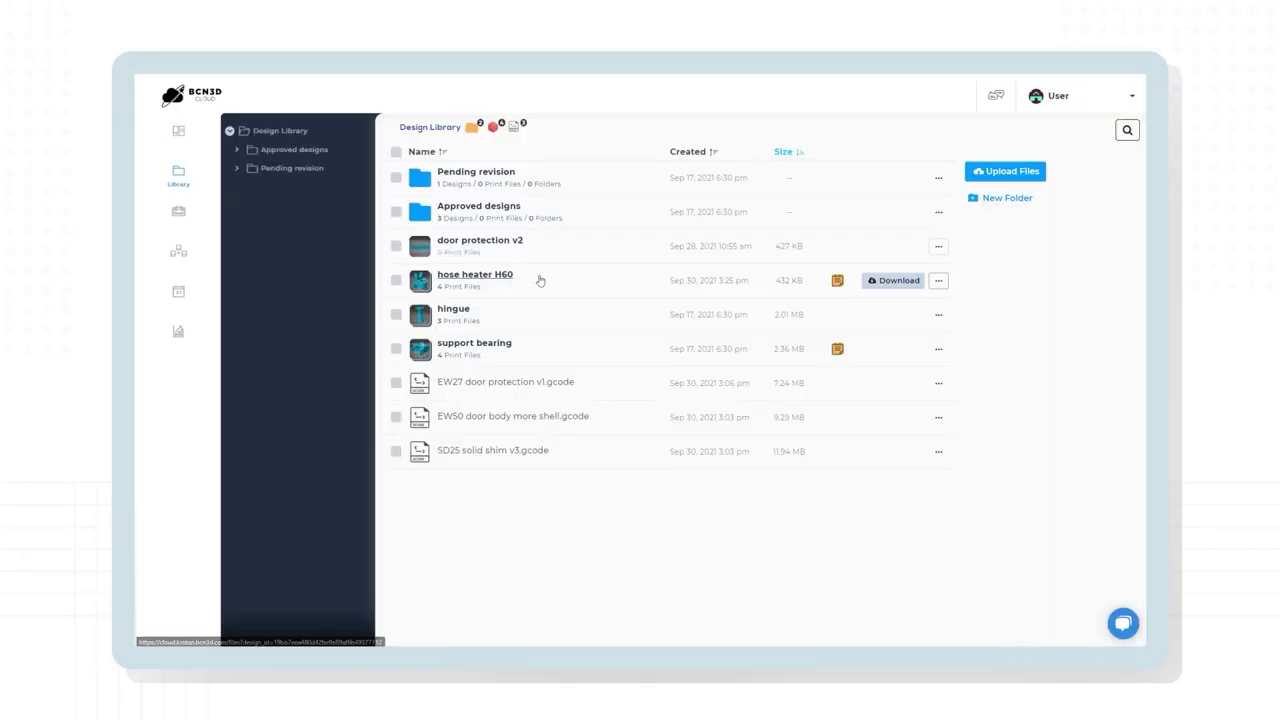
click(540, 281)
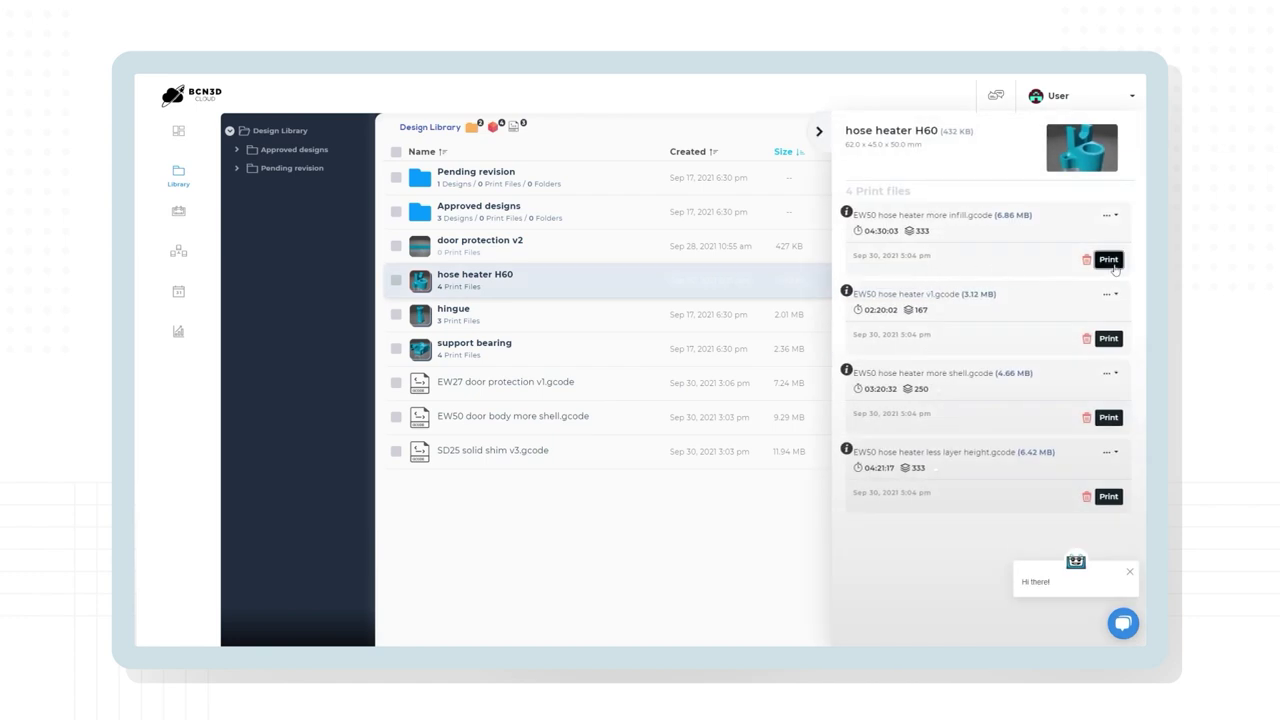
click(1112, 262)
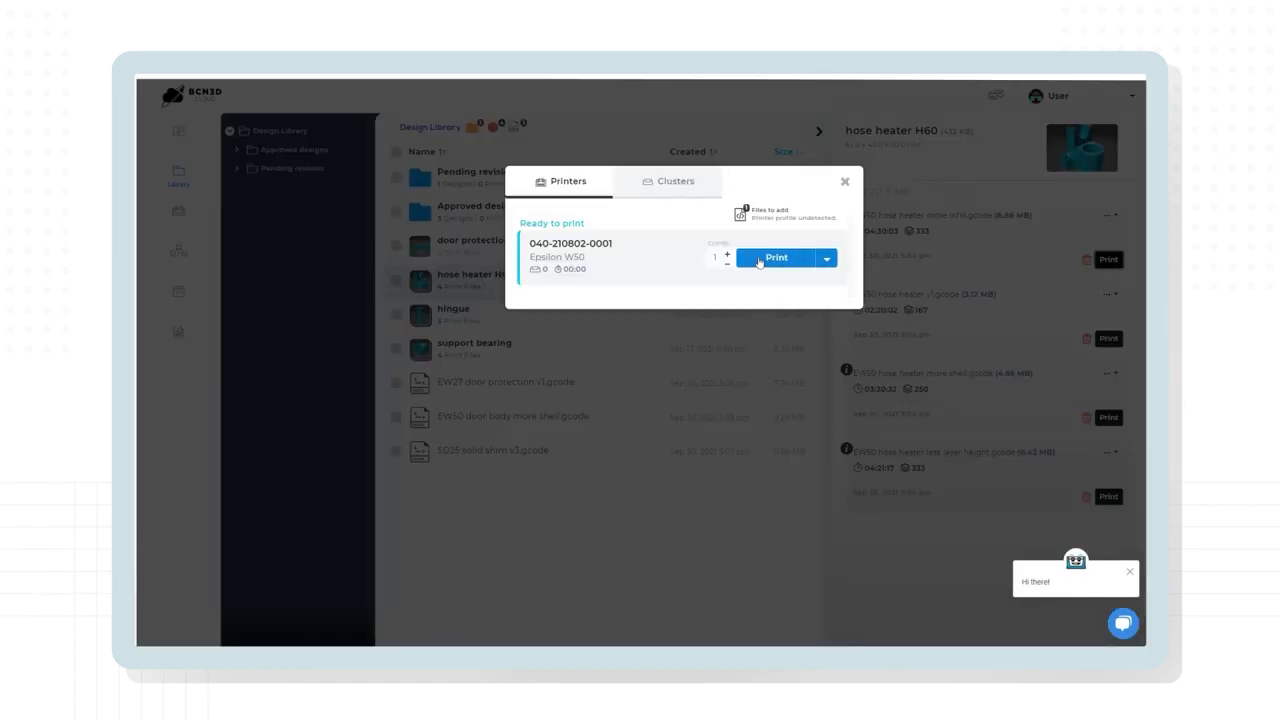
click(758, 258)
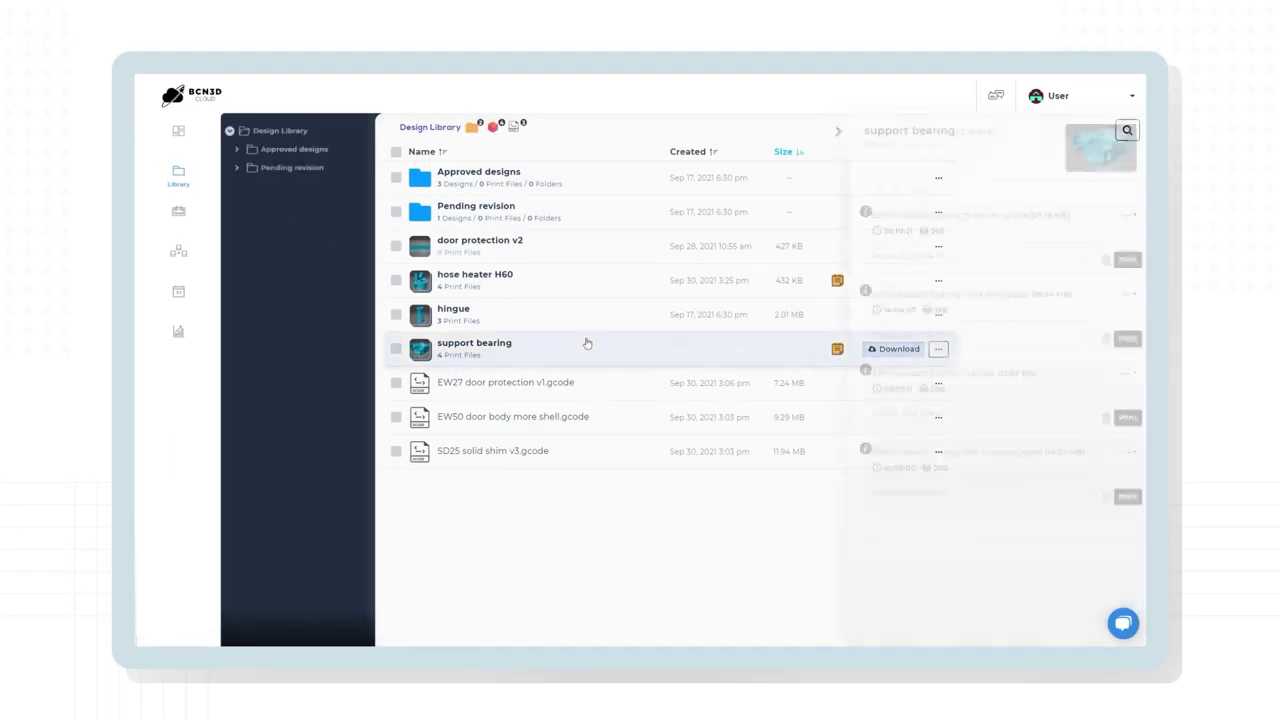
- Send EW50 support bearing more shell.gcode to print and view that printer's queue
click(1110, 340)
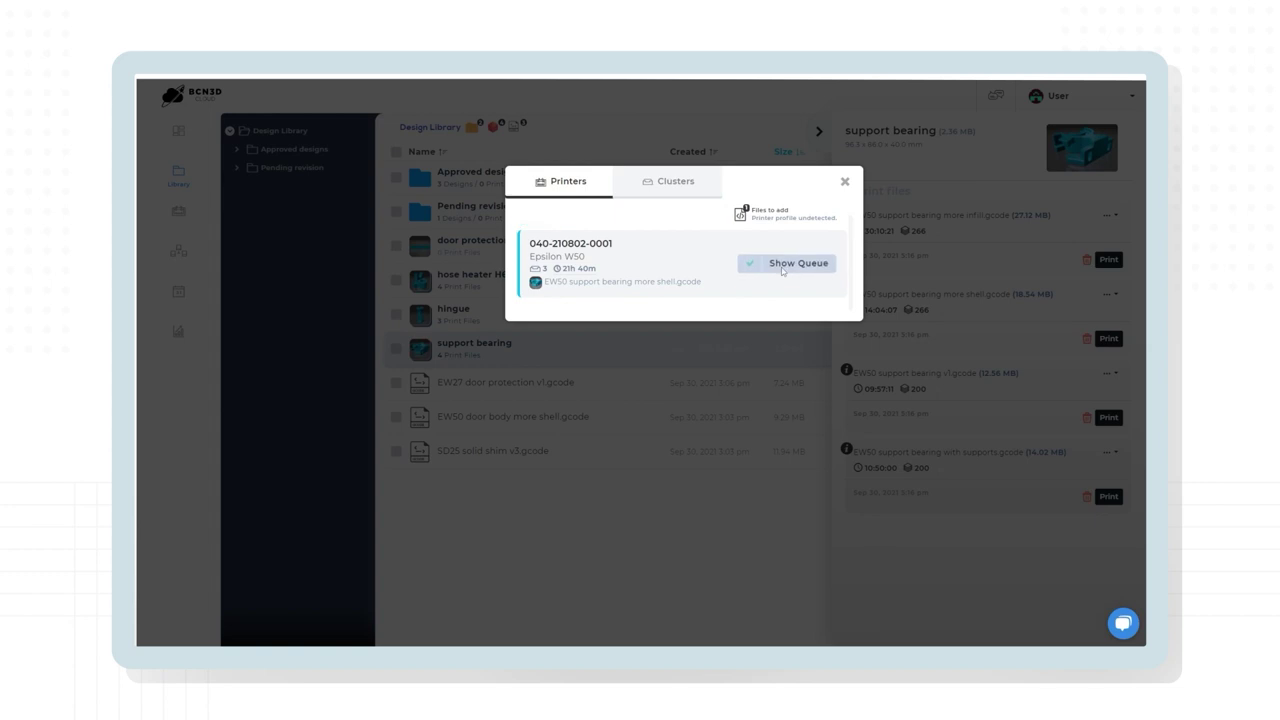
click(785, 266)
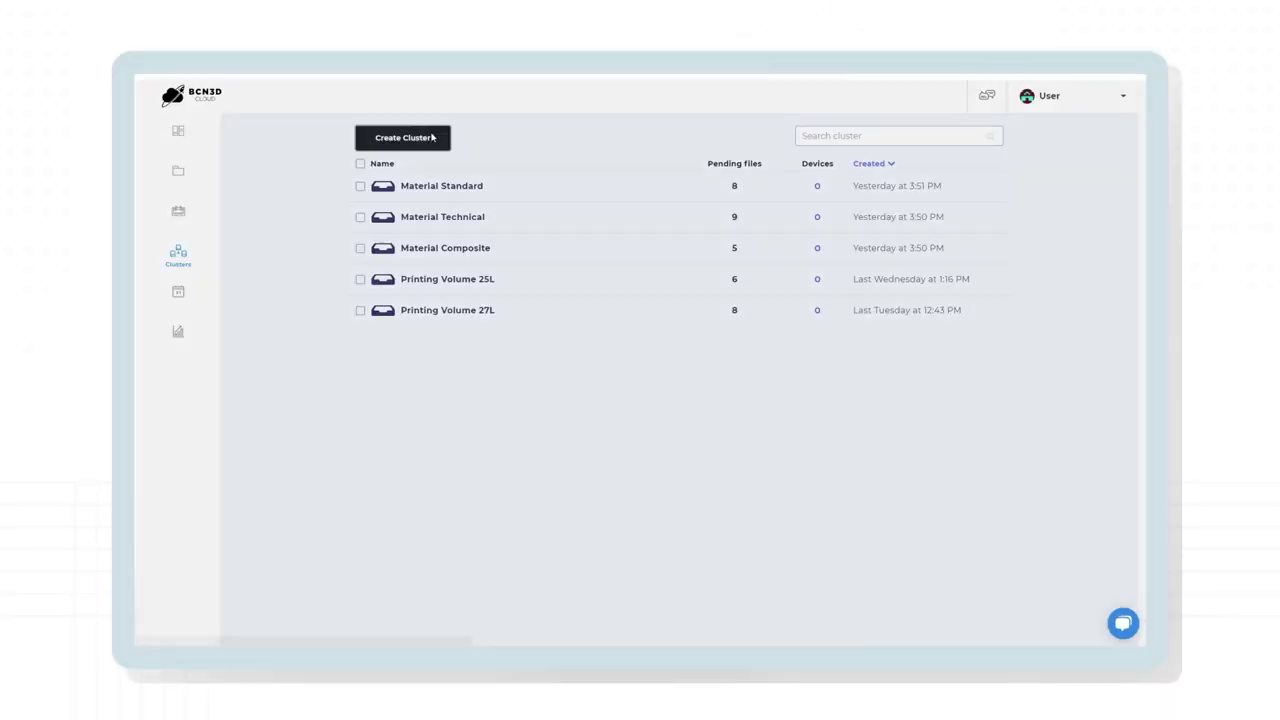
click(535, 165)
text(Pri)
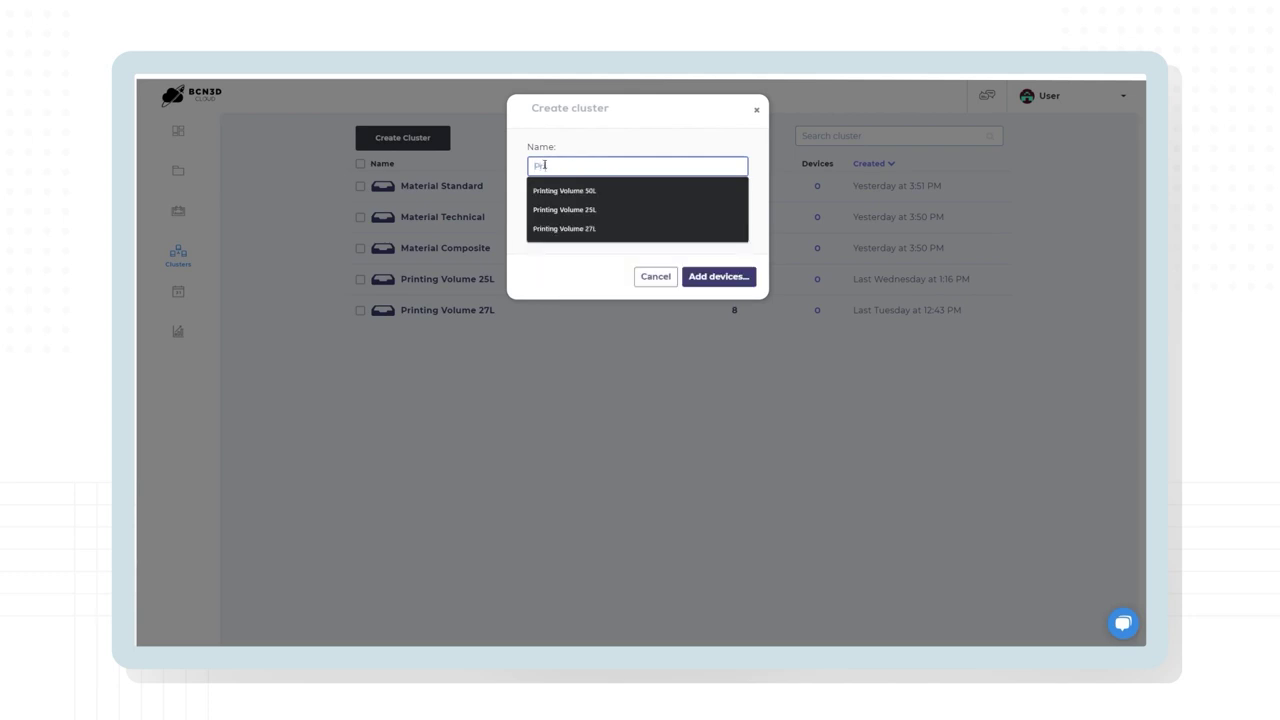
text(nting Volume 50L)
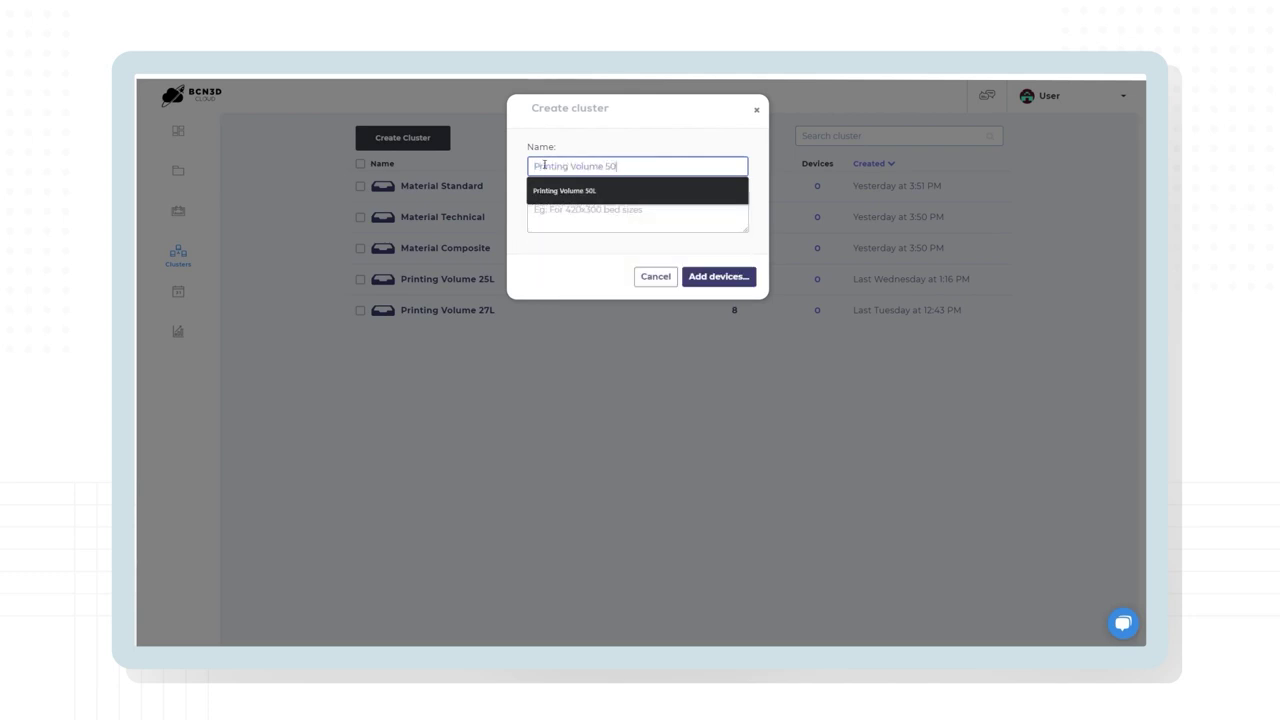
click(712, 286)
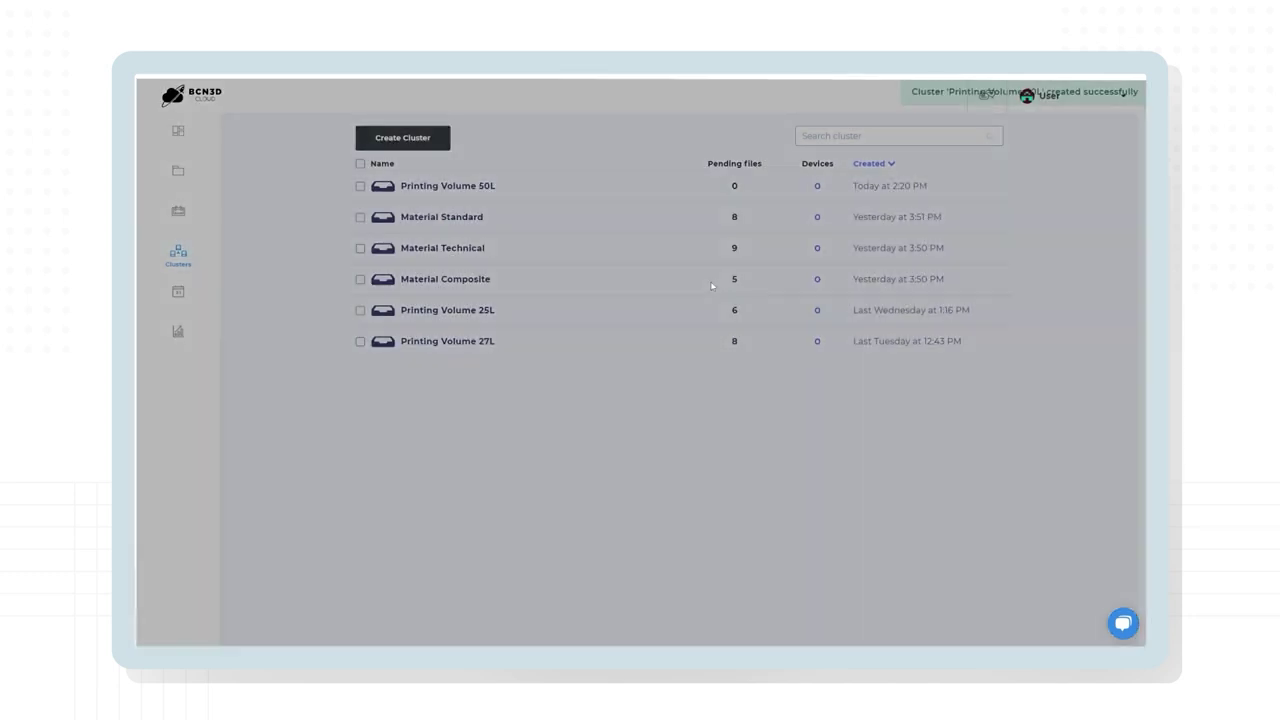
click(893, 421)
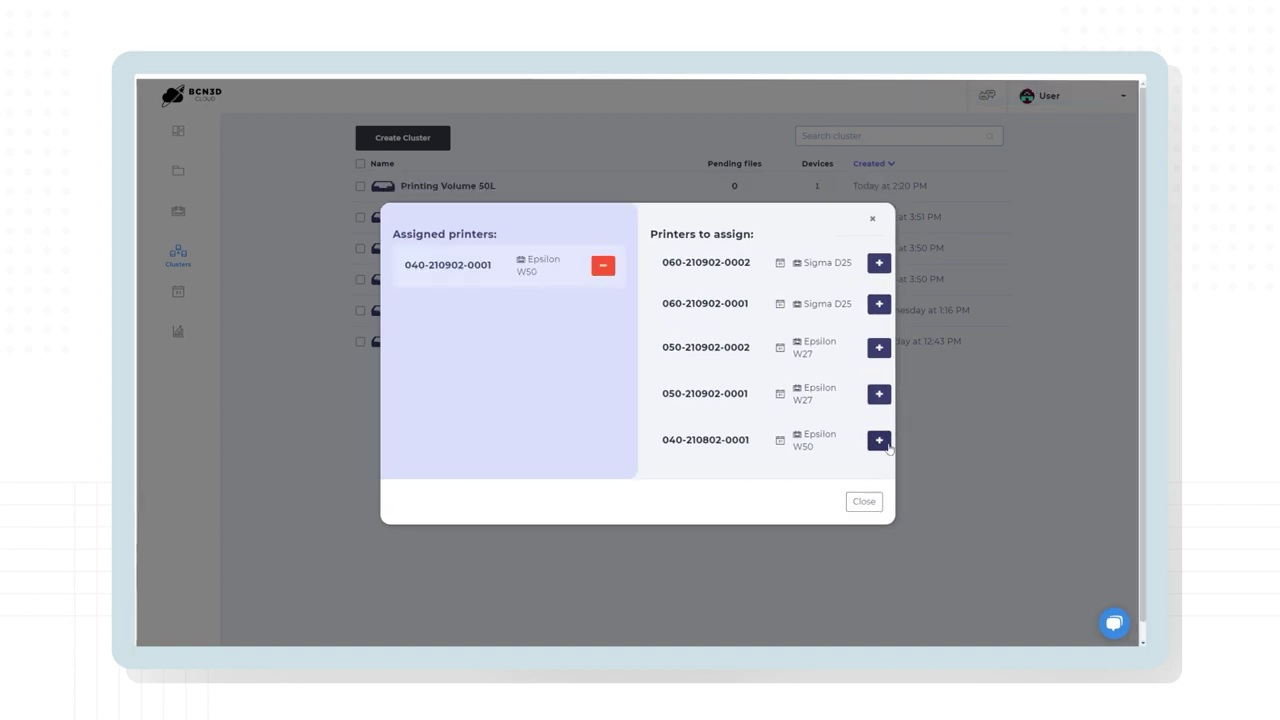
click(882, 443)
click(879, 482)
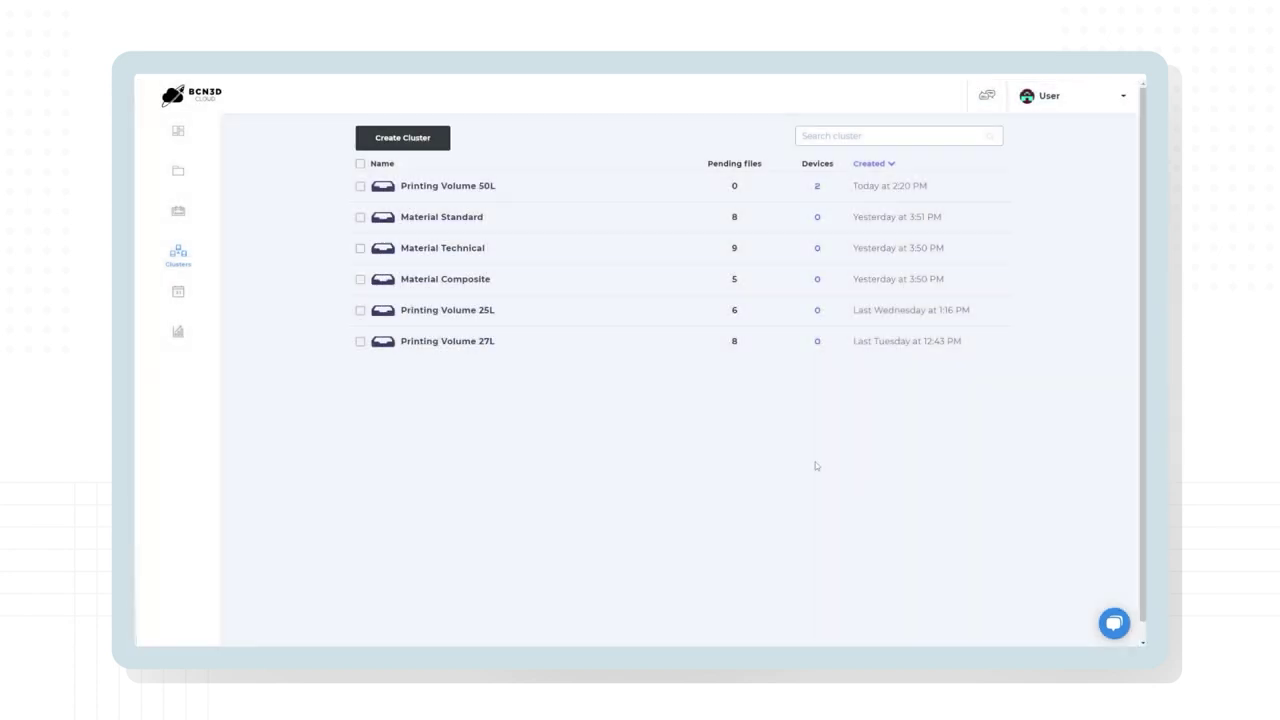
- Start printing the support bearing's second file and browse the clusters available in the dialog
click(183, 180)
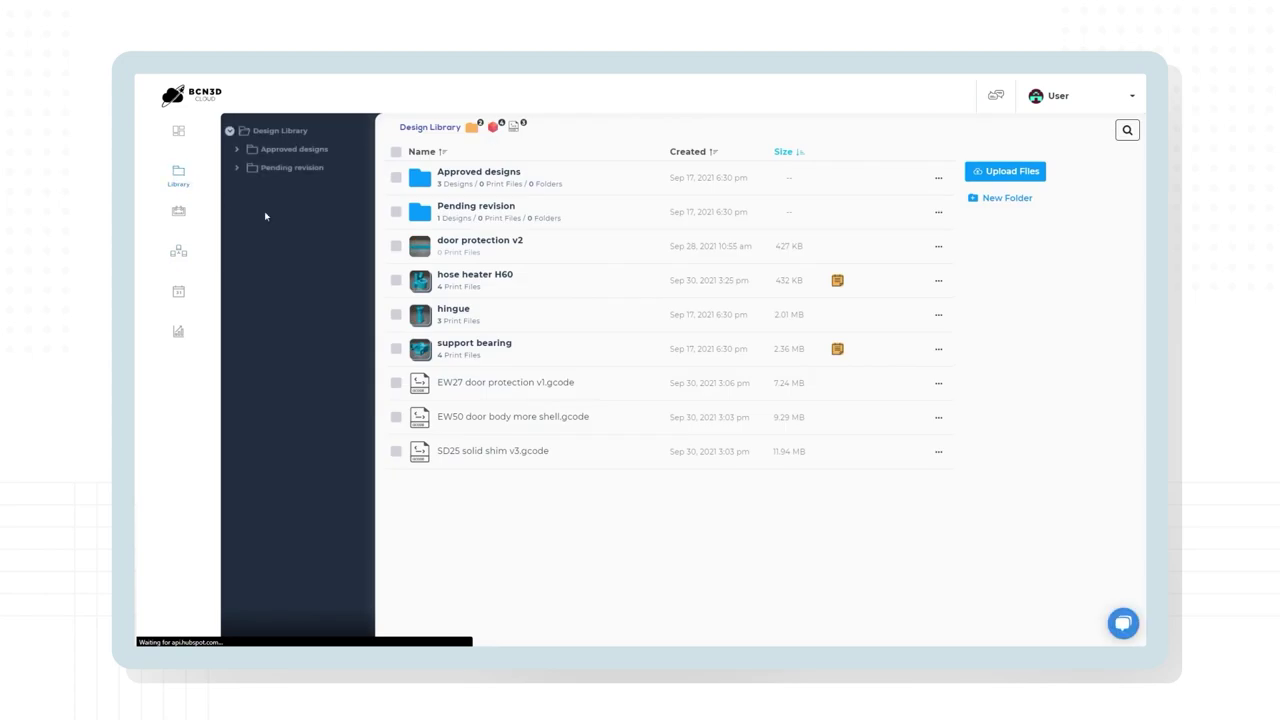
click(580, 345)
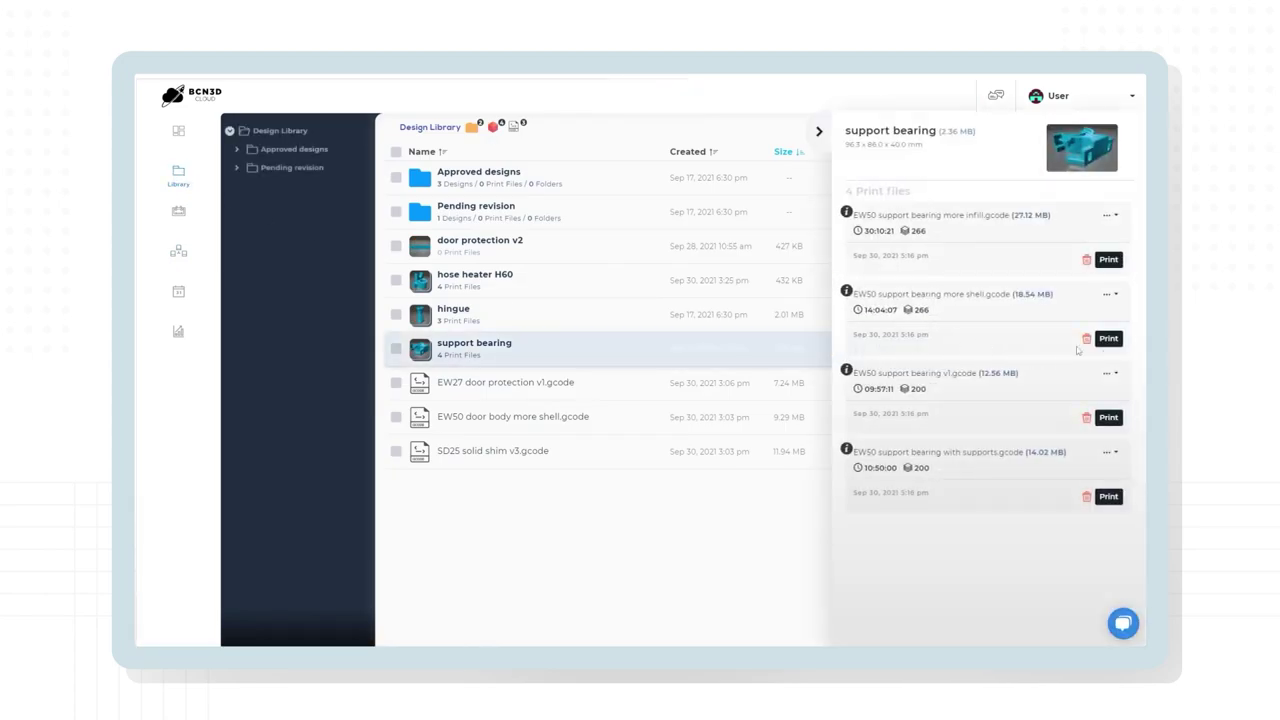
click(1108, 339)
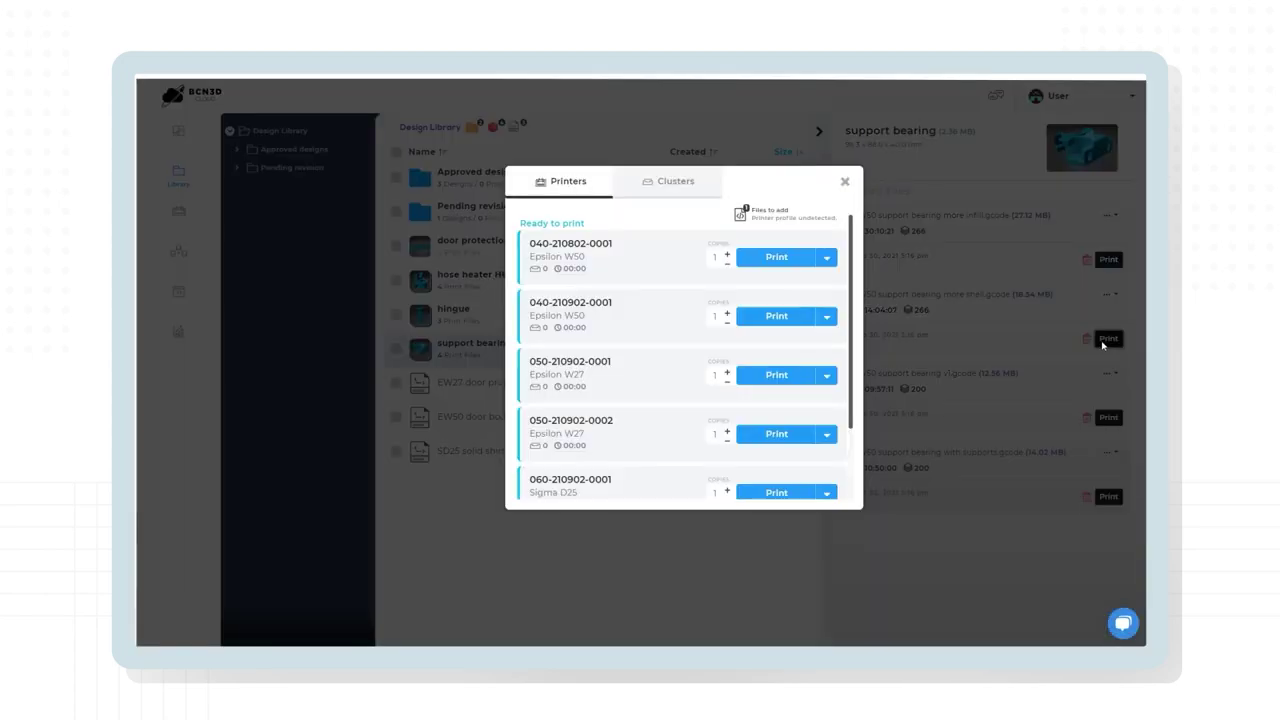
click(673, 184)
scroll(686, 326, down, 1)
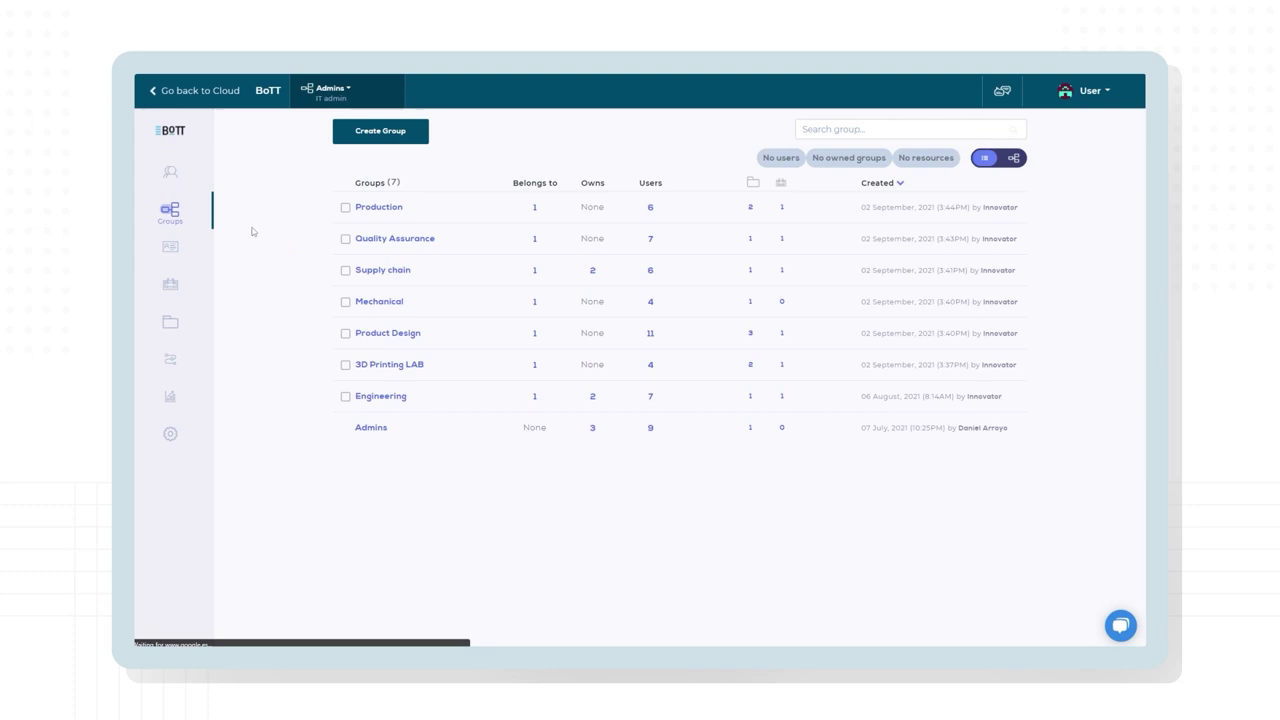
- Check 3D Printing LAB's members, view groups as a zoomed tree, then open Roles
click(662, 366)
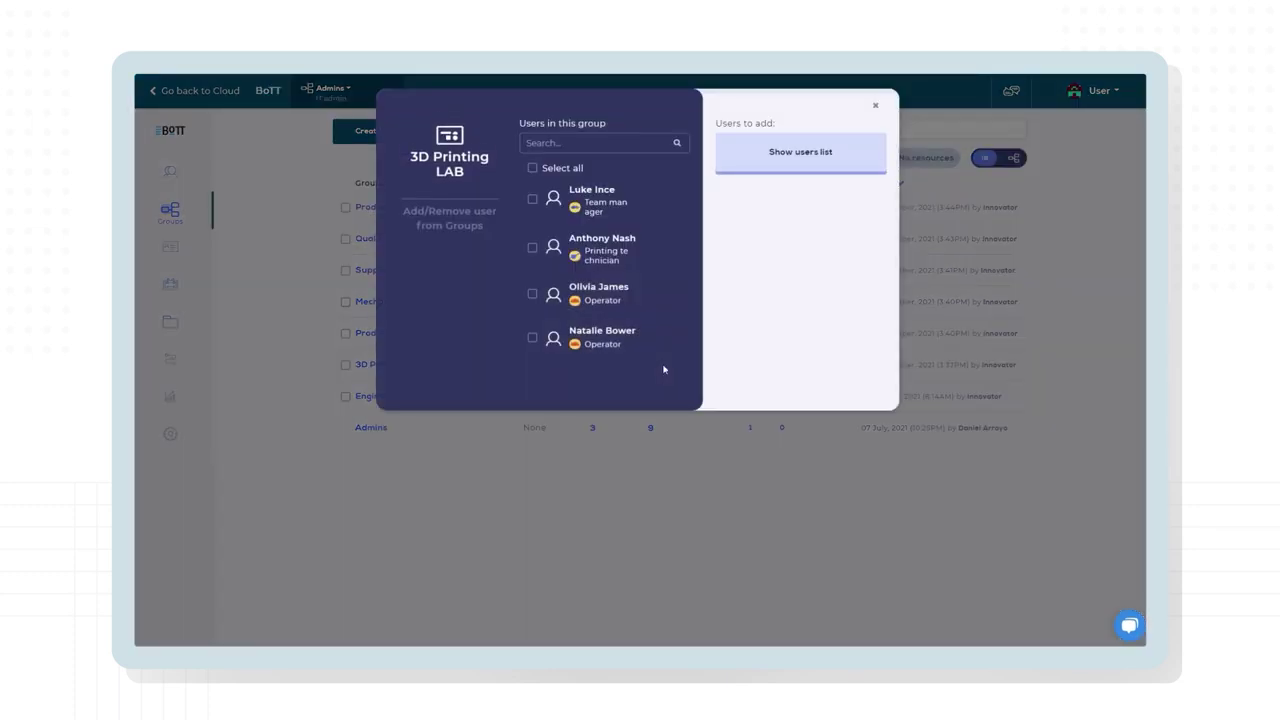
click(879, 108)
click(1015, 160)
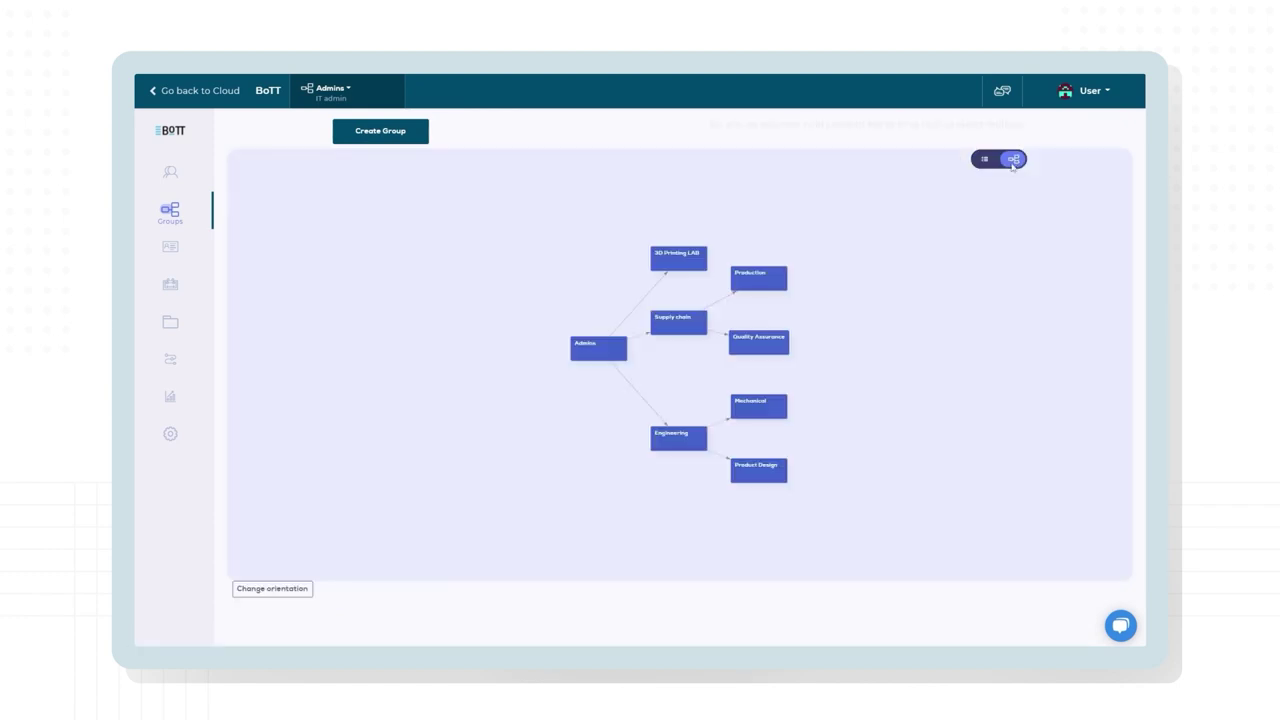
scroll(808, 363, up, 3)
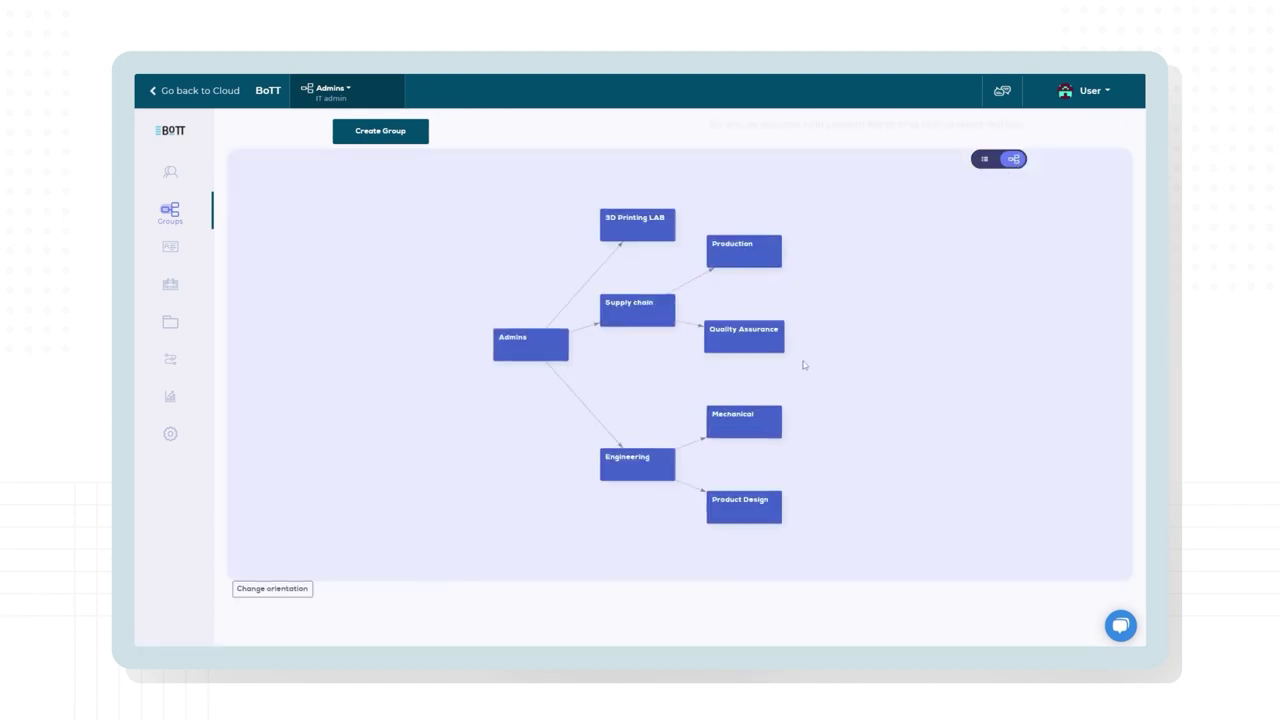
click(170, 248)
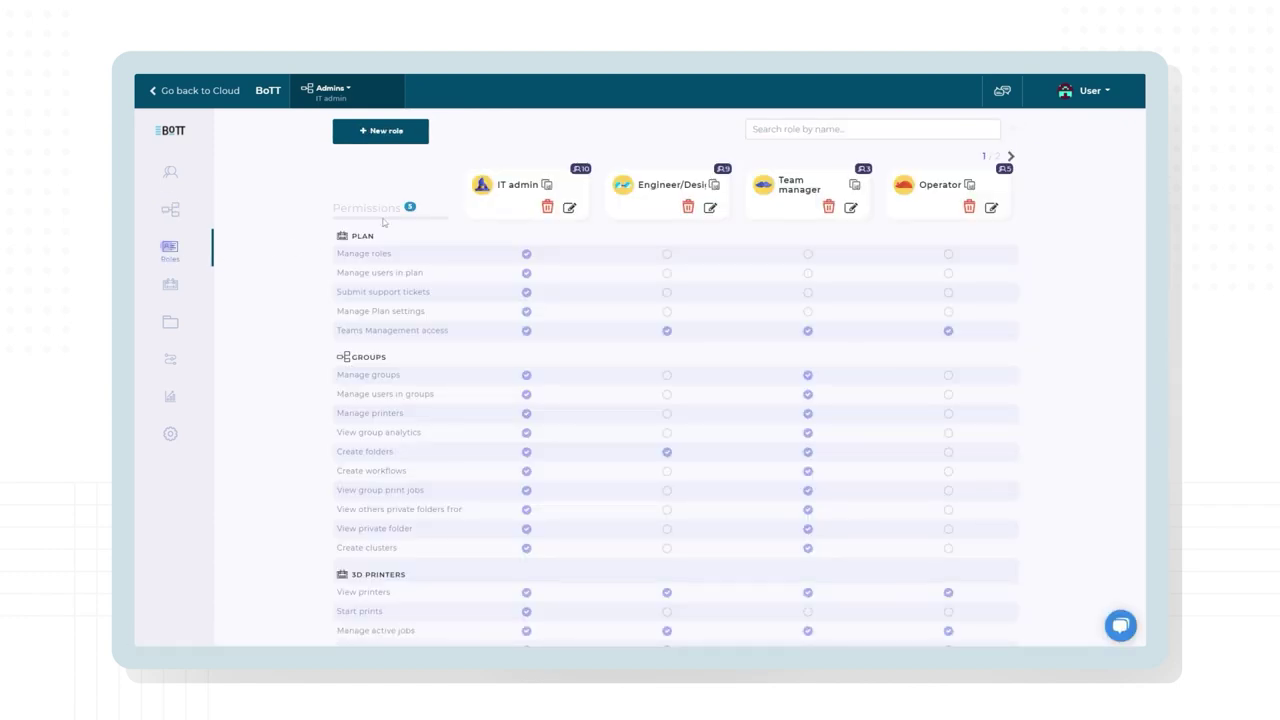
- Add a new role column to the roles permissions table
click(408, 145)
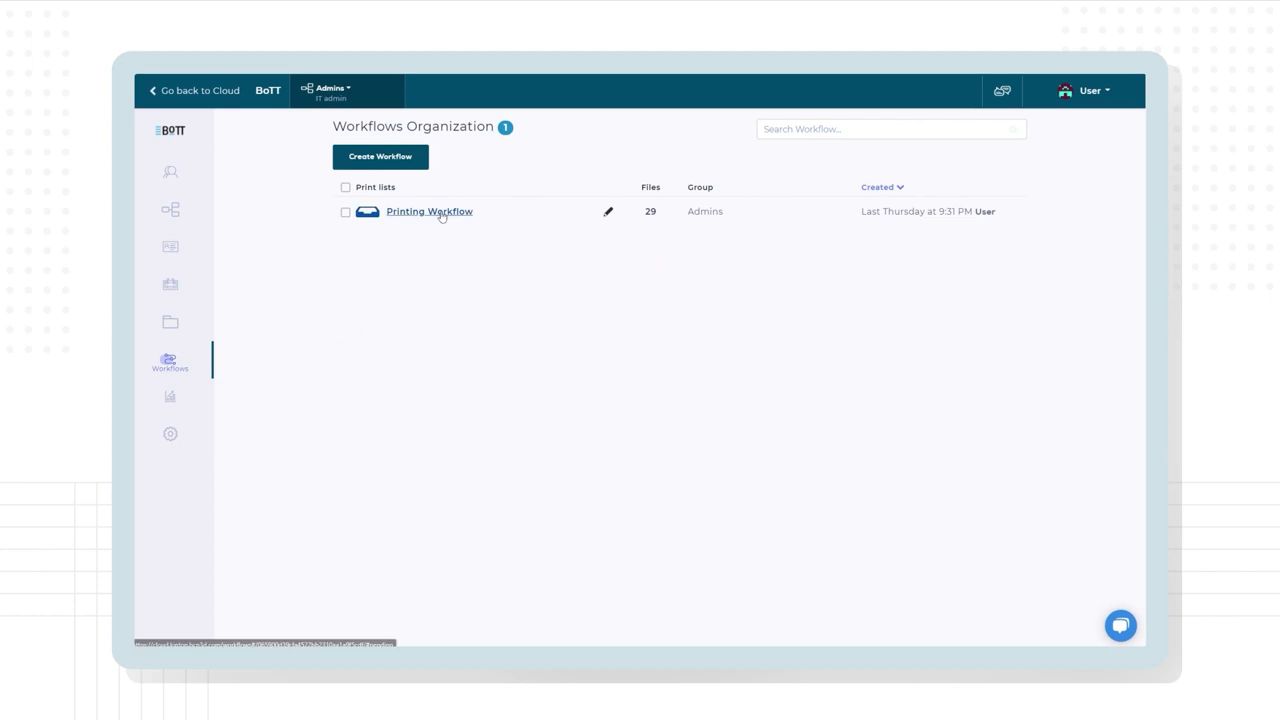
- Print EW50 support bearing with supports.gcode from Printing Workflow's Ready to print list and check In Queue
click(442, 213)
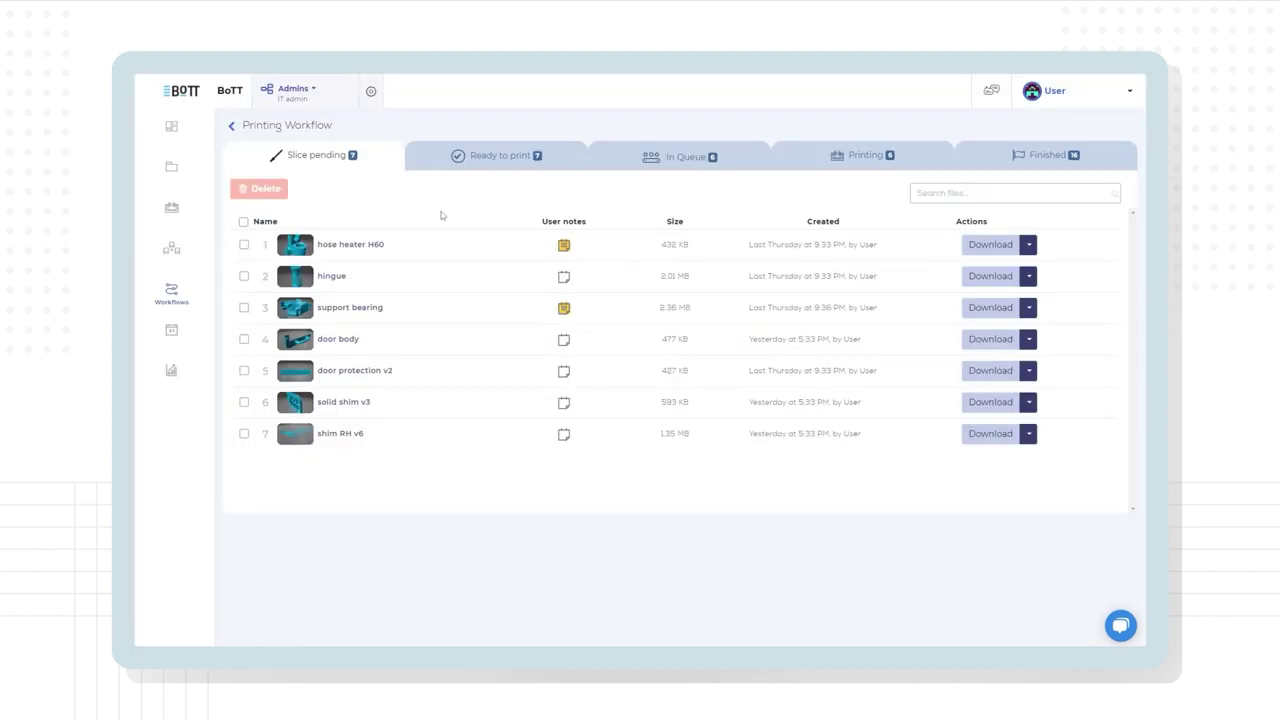
click(568, 172)
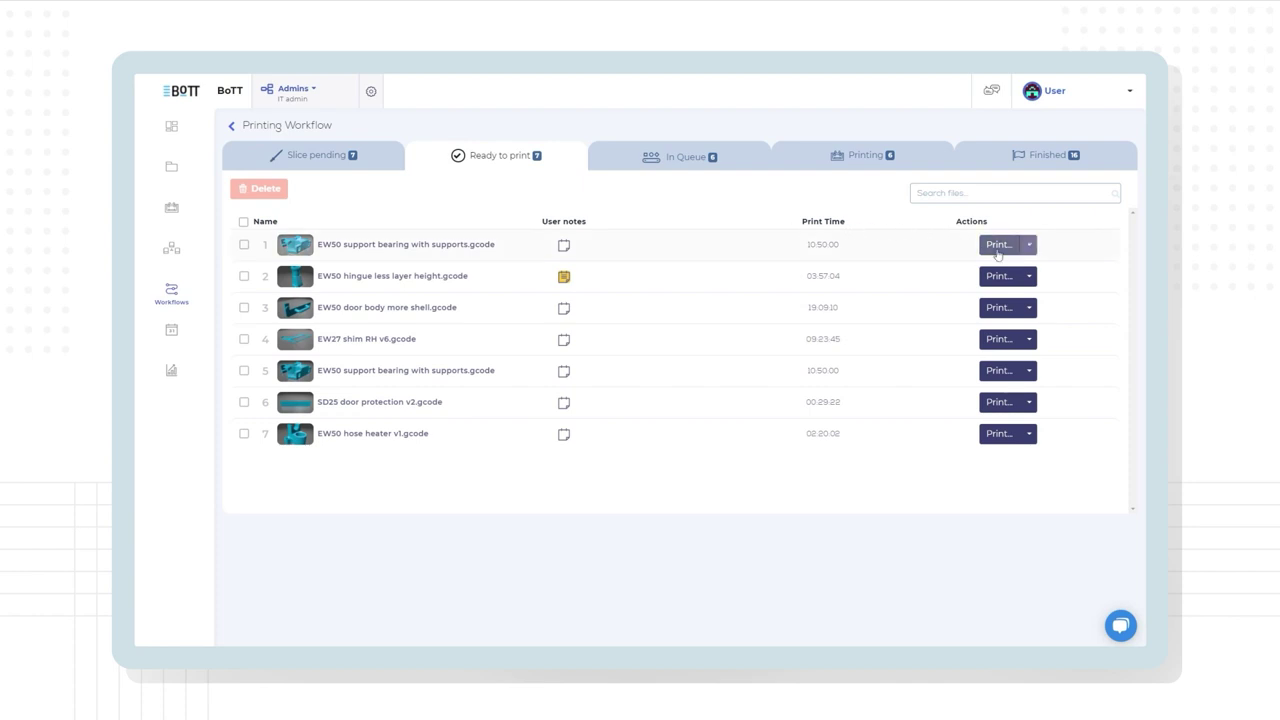
click(997, 250)
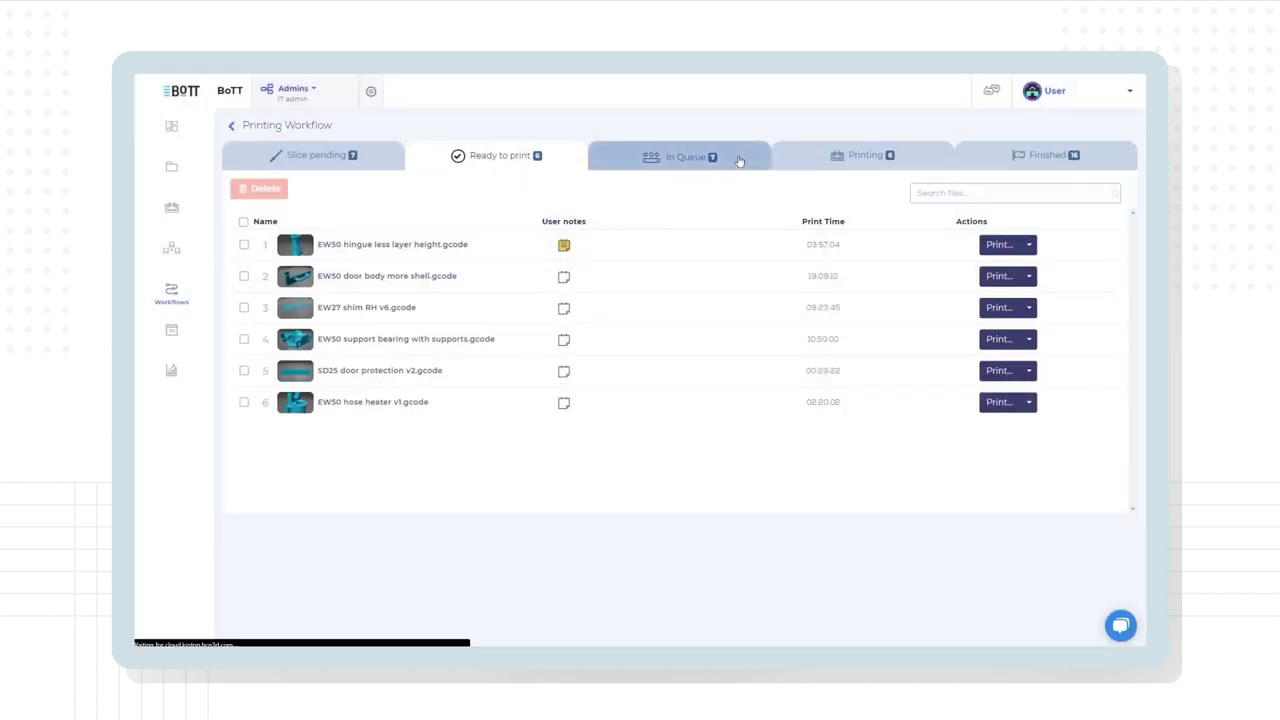
click(739, 160)
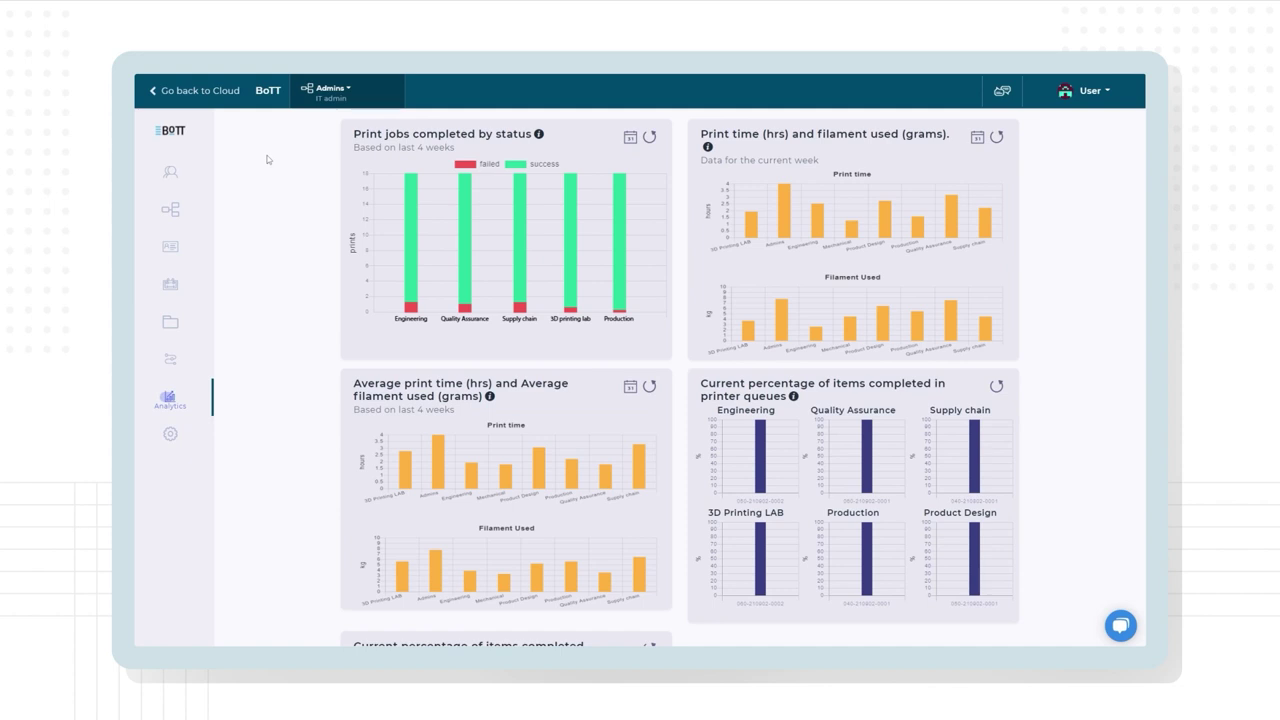
- Open Workflows analytics and select Printing Workflow (Admins) in the Workflow dropdown
scroll(267, 159, down, 2)
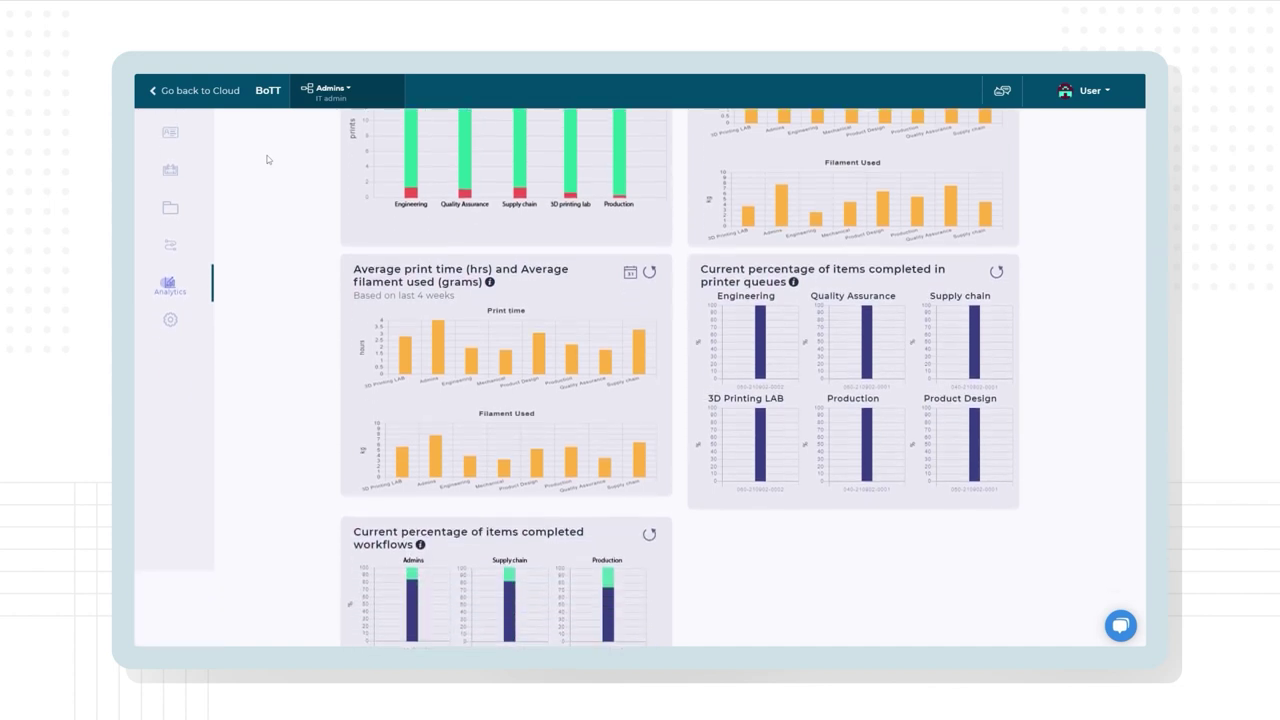
scroll(267, 159, down, 1)
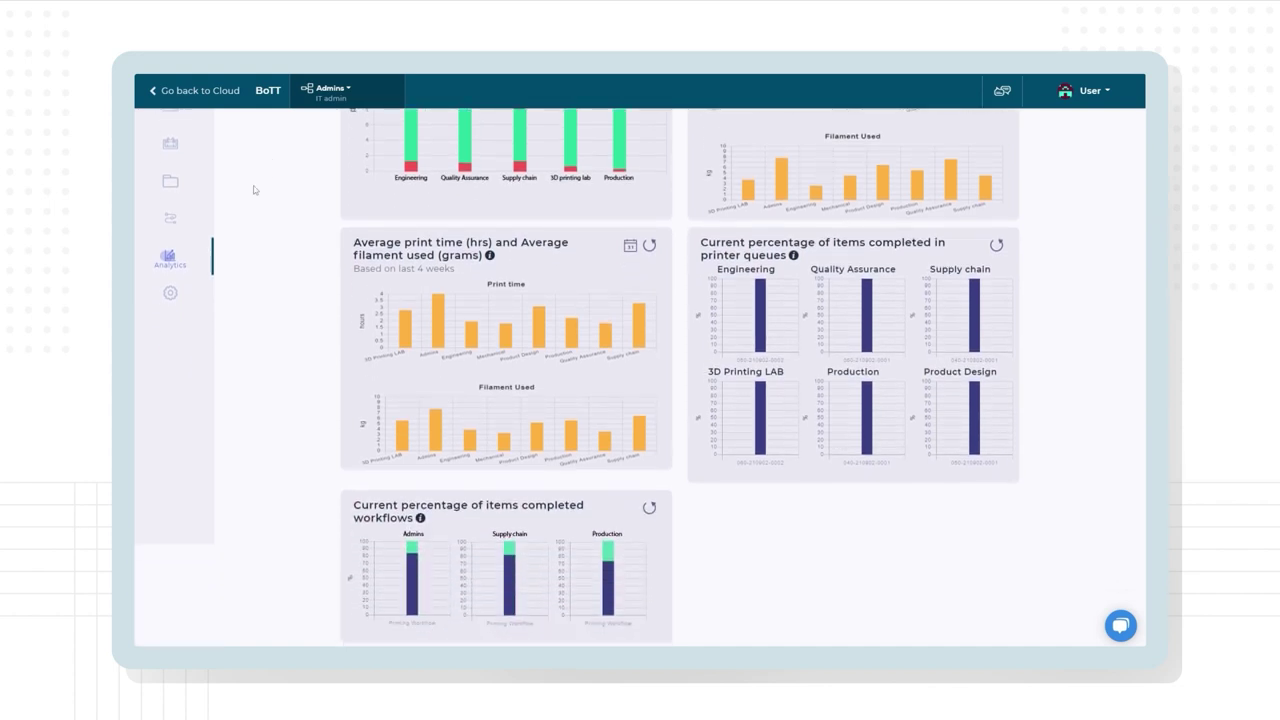
click(197, 257)
click(483, 355)
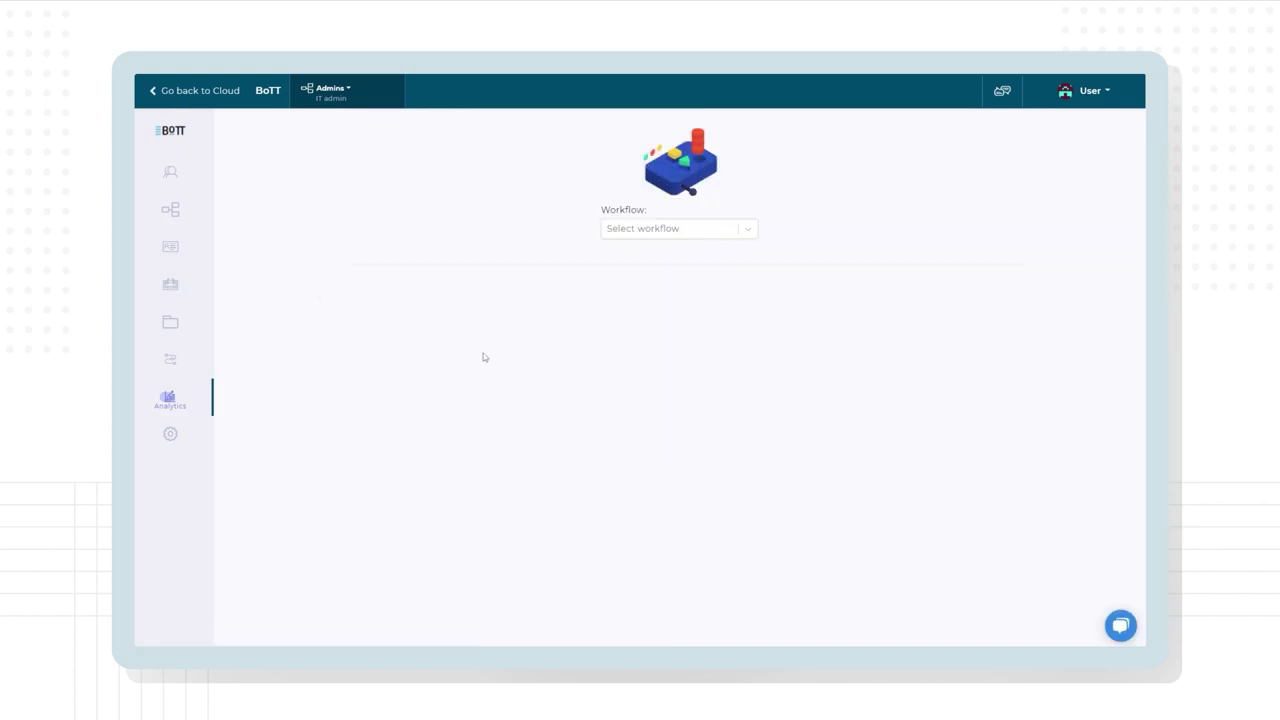
click(710, 230)
click(716, 256)
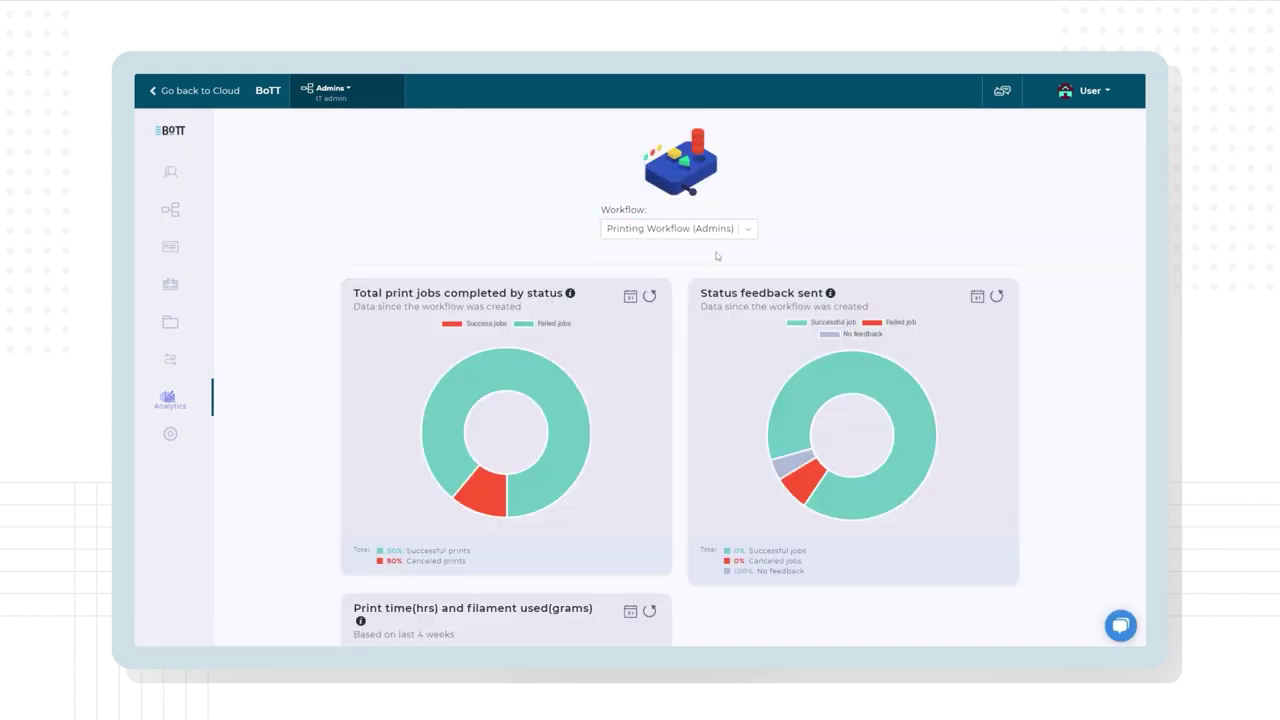